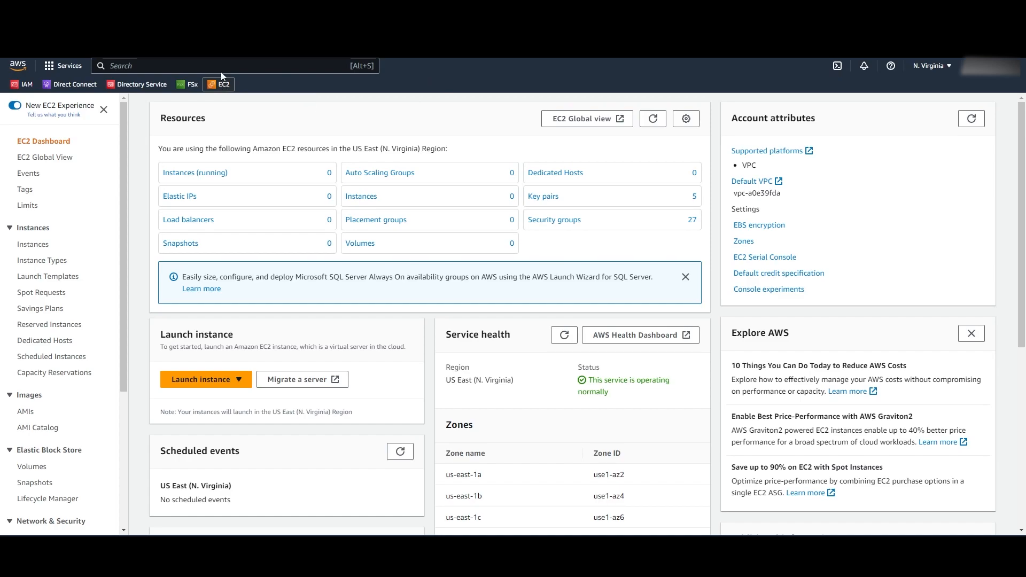
- Search 'ec' in the console search bar and open the EC2 service dashboard
type("ec")
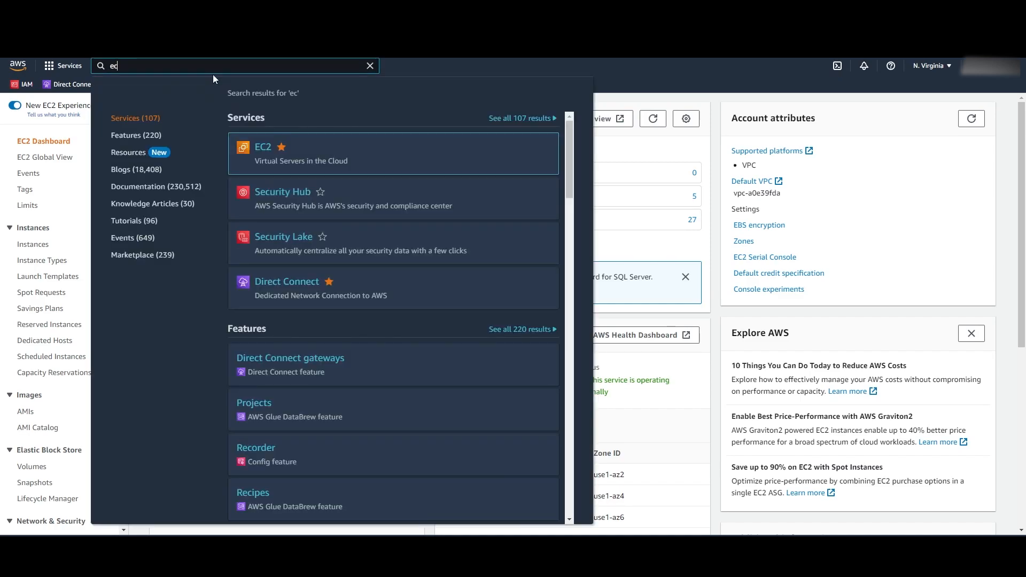
left_click(260, 150)
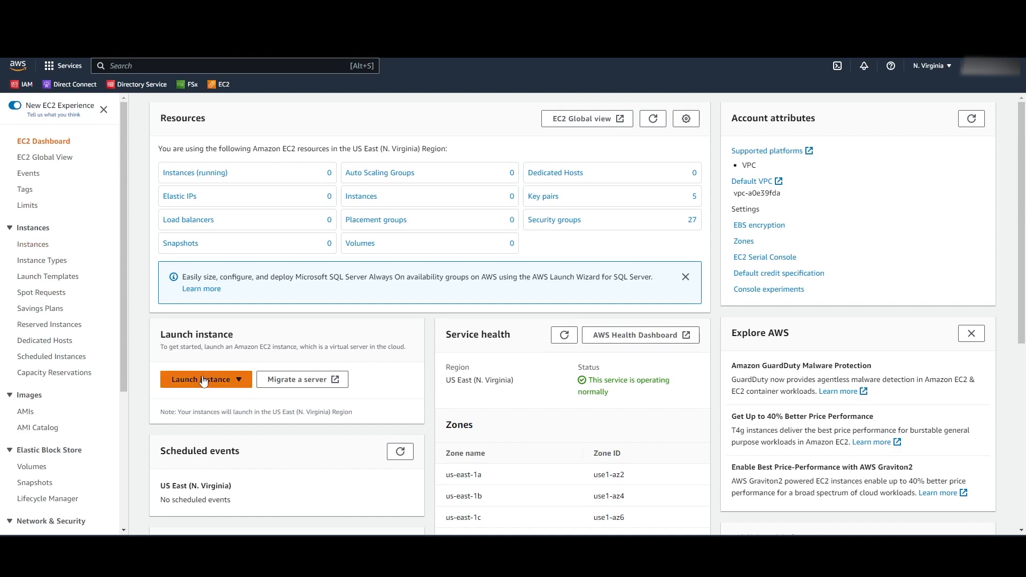
- From the Instances list, begin launching a new instance and name it 'Test'
left_click(35, 245)
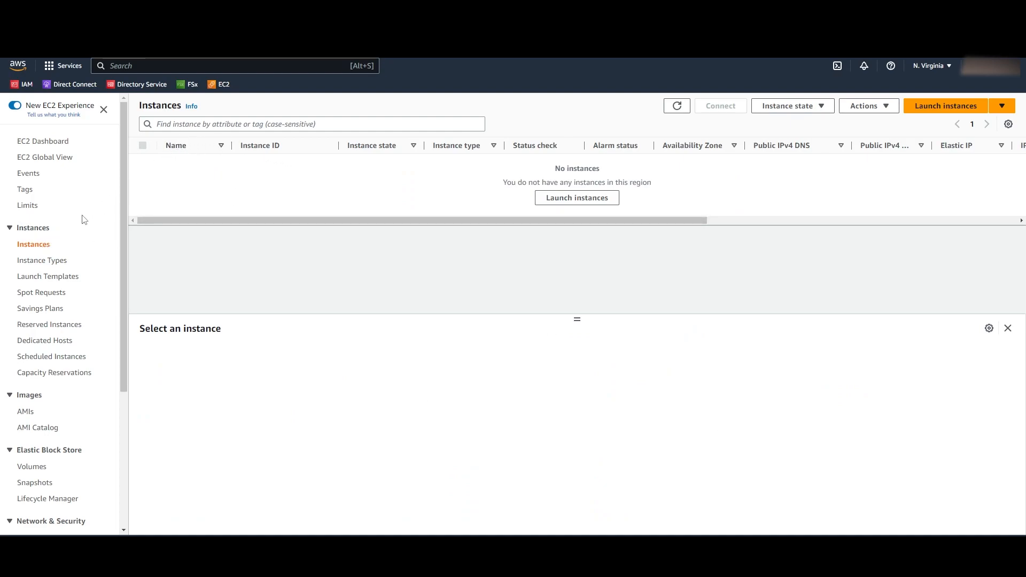
left_click(578, 198)
scroll(217, 252, "down", 2)
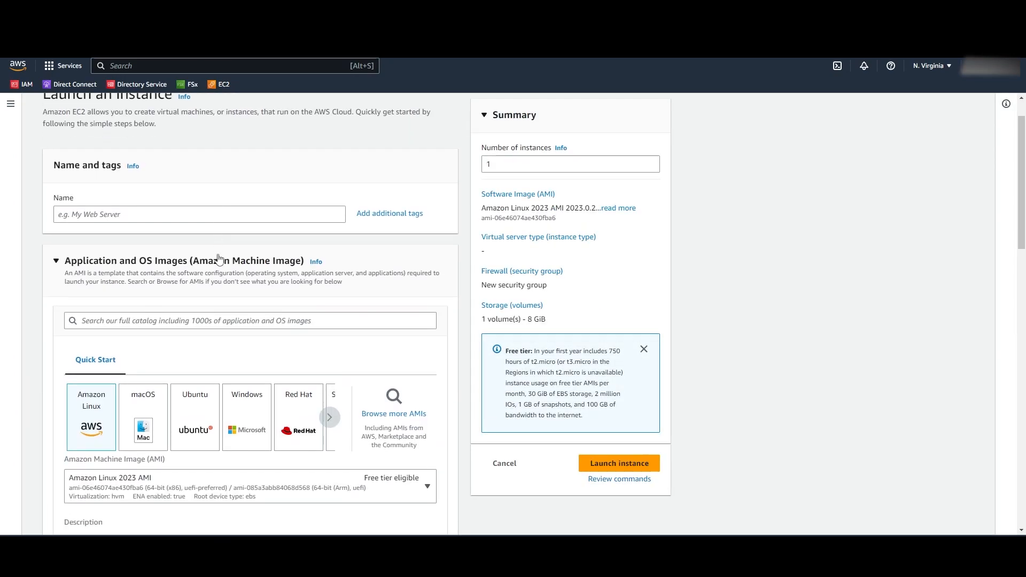
left_click(147, 154)
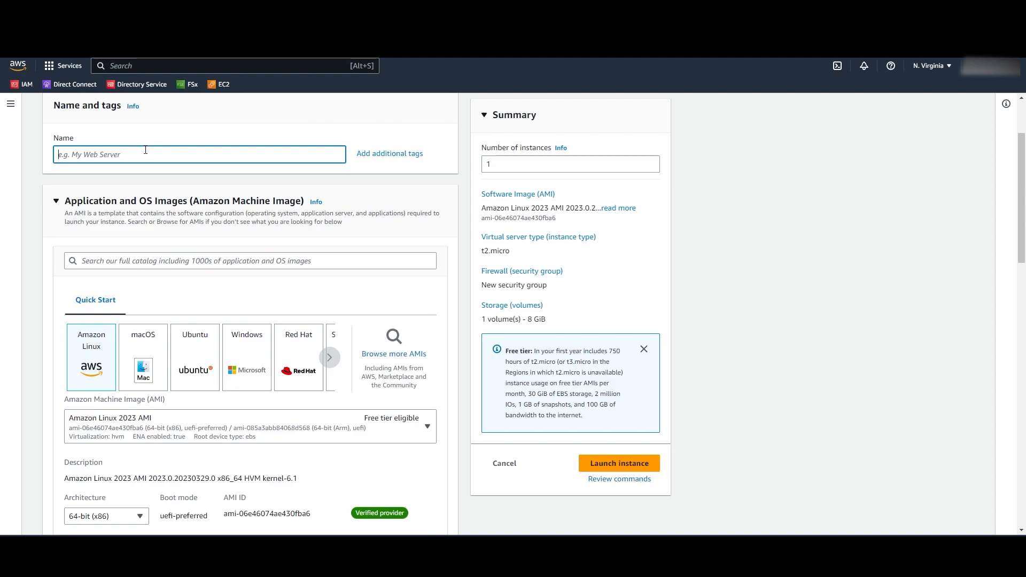
type("T")
- Choose the Windows Quick Start image and keep Microsoft Windows Server 2022 Base as the AMI
left_click(250, 361)
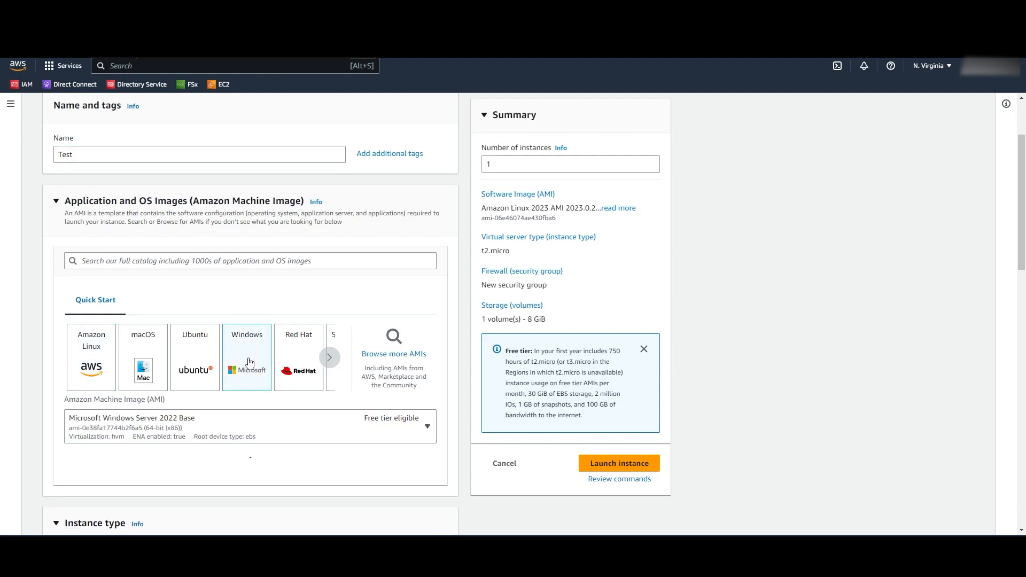
scroll(249, 363, "down", 3)
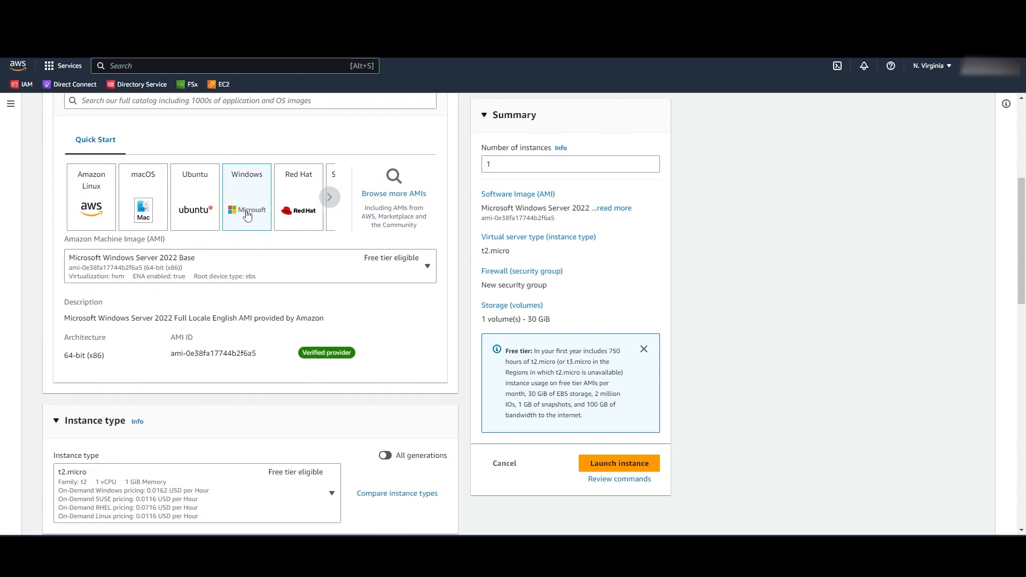
scroll(203, 298, "down", 1)
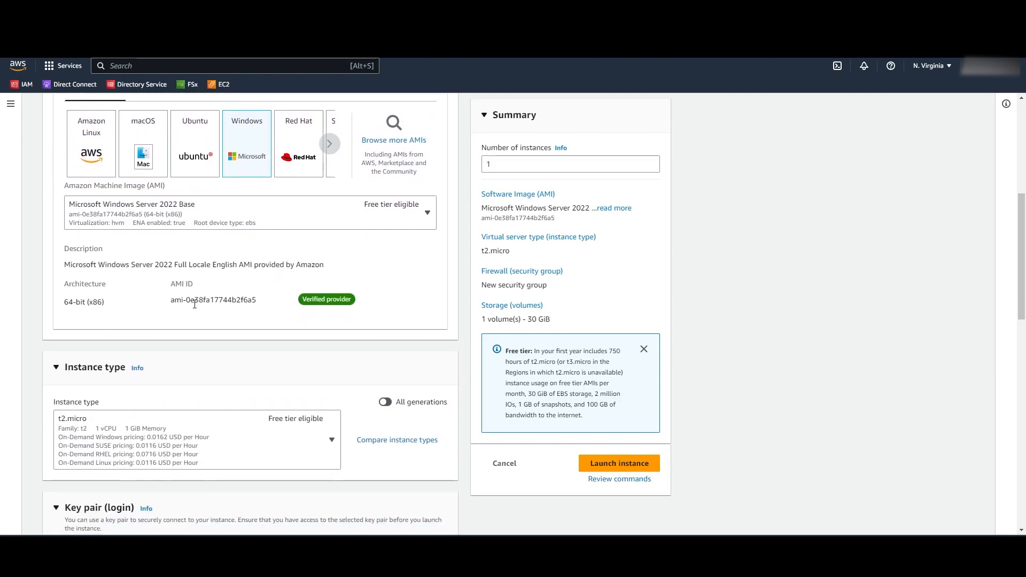
scroll(181, 298, "down", 1)
left_click(197, 168)
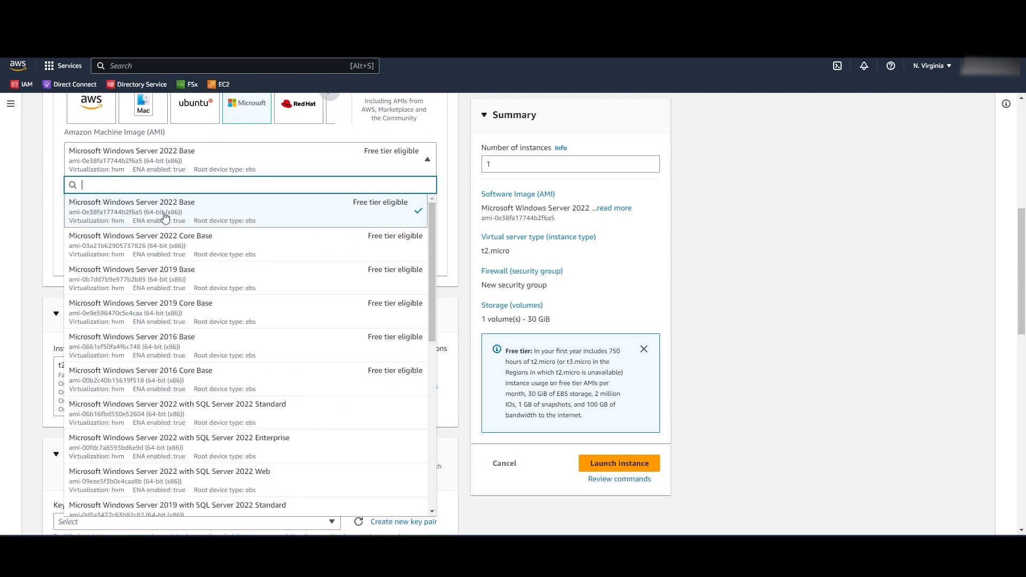
left_click(163, 219)
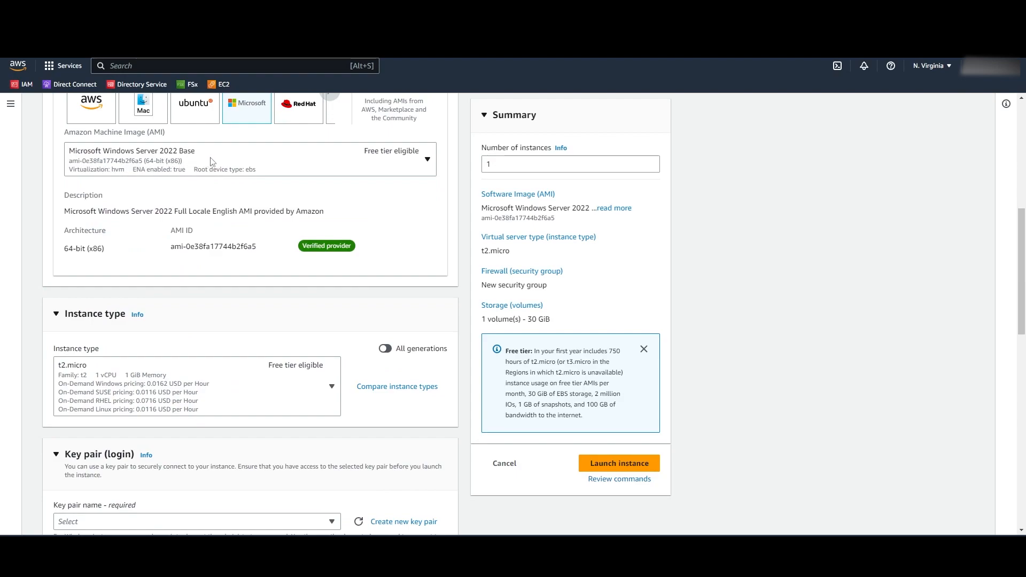
- Keep t2.micro (free tier eligible) as the instance type
scroll(212, 161, "down", 3)
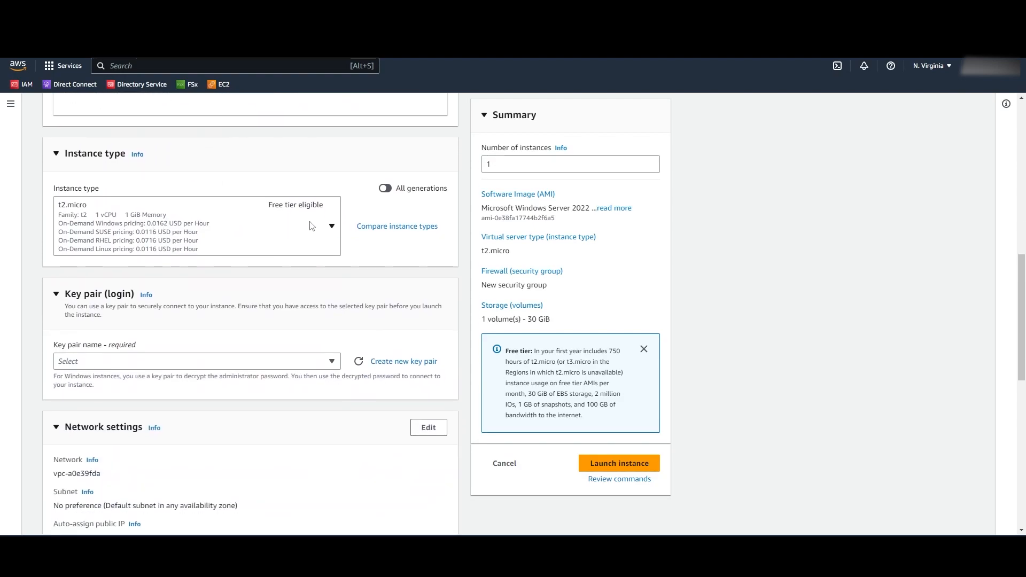
left_click(327, 227)
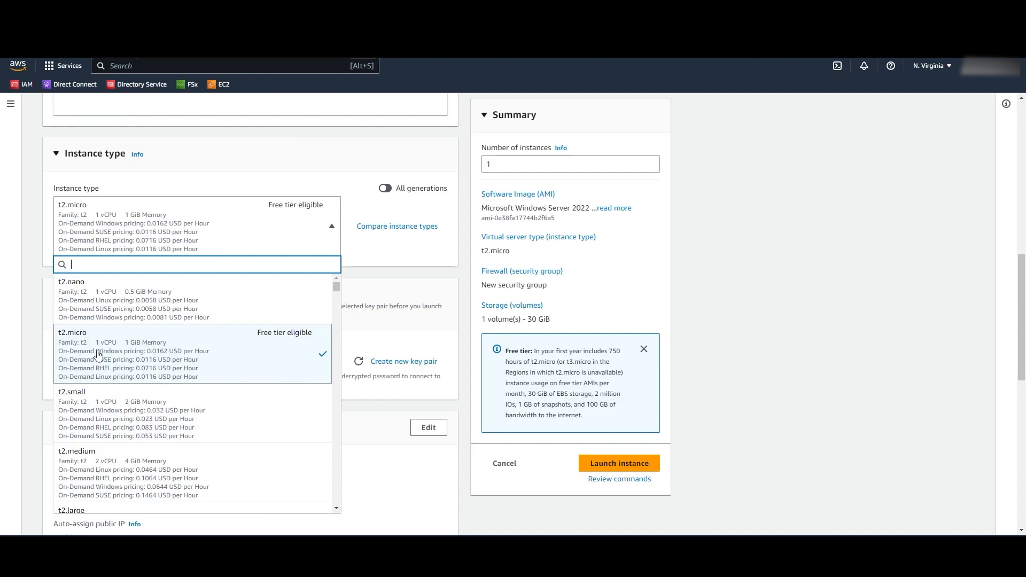
scroll(143, 355, "down", 1)
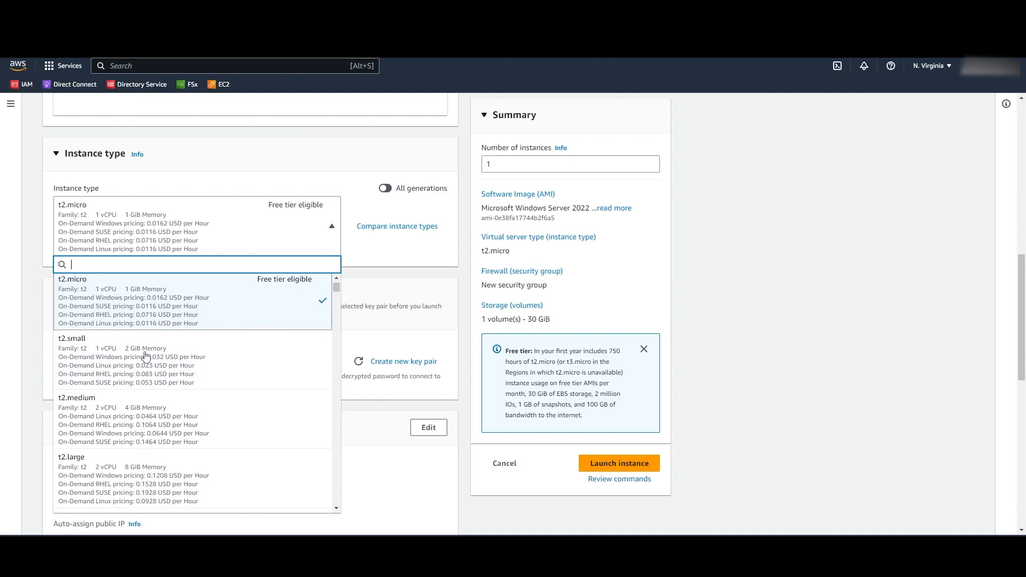
left_click(391, 268)
scroll(214, 268, "down", 2)
left_click(208, 259)
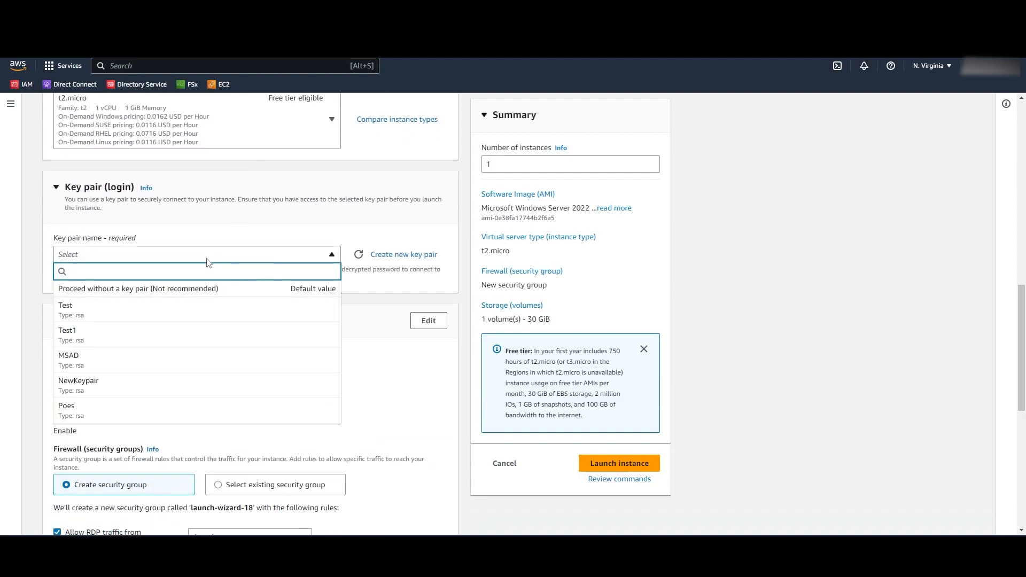
- Create a new .pem key pair named 'testkeypair' and use it for the instance
left_click(308, 257)
left_click(388, 256)
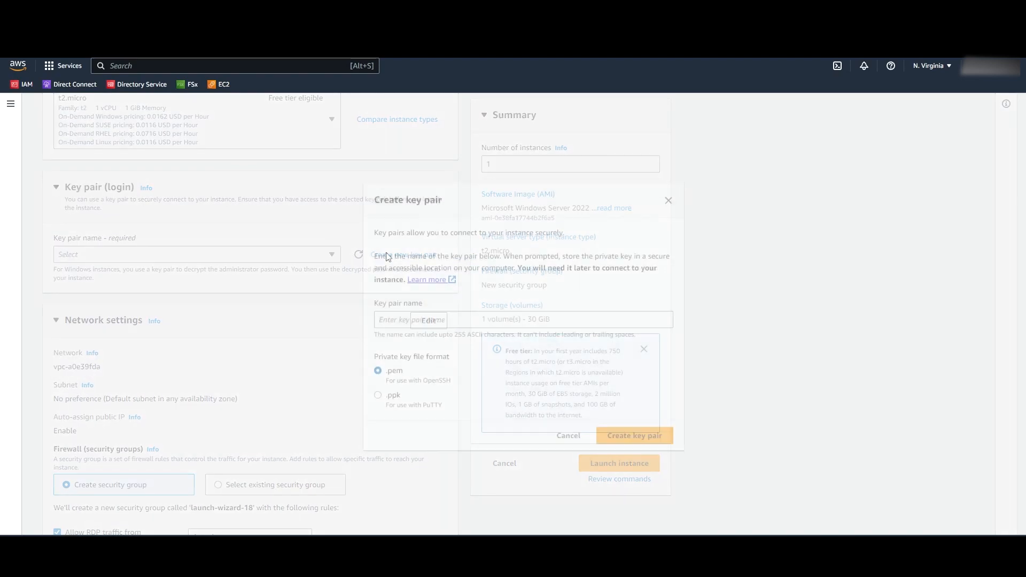
left_click(411, 316)
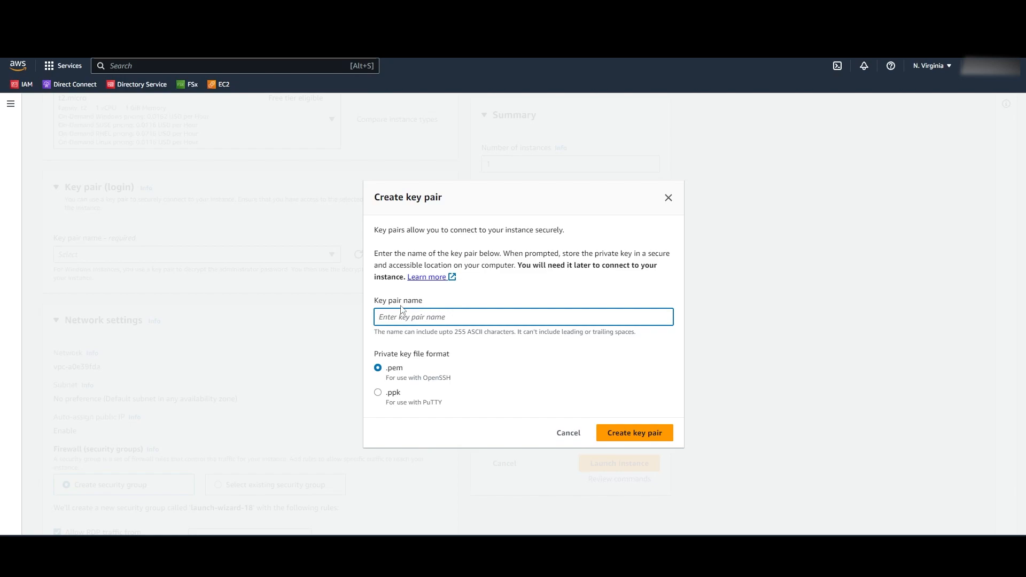
type("Test")
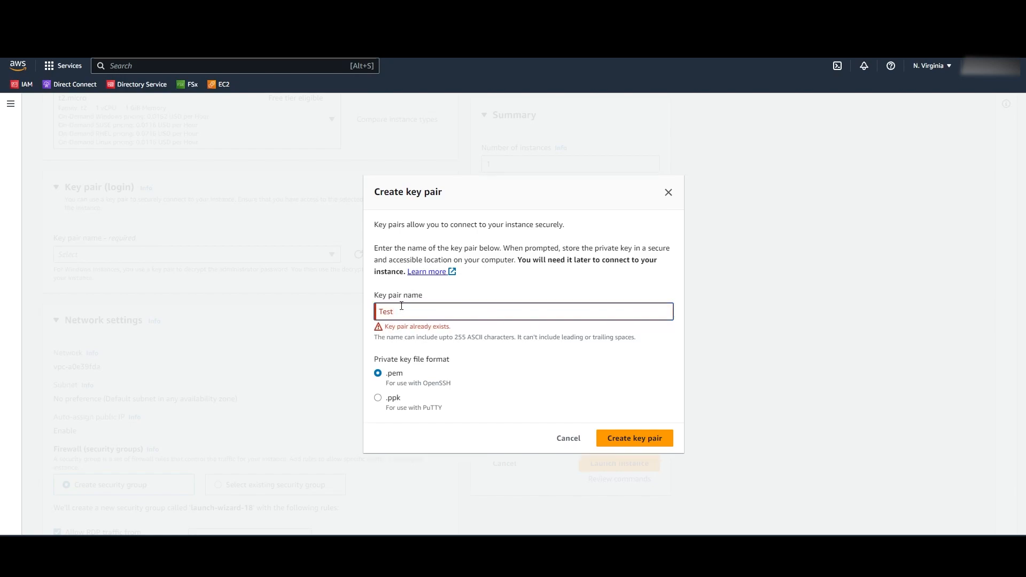
key("BackSpace")
key("BackSpace")
key("BackSpace")
key("BackSpace")
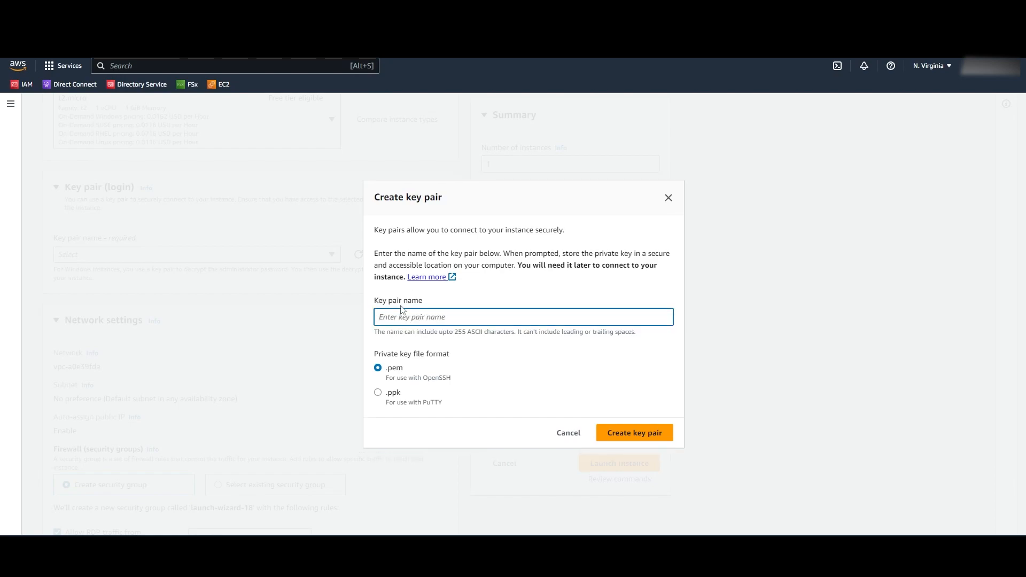
type("testkeypair")
left_click(632, 433)
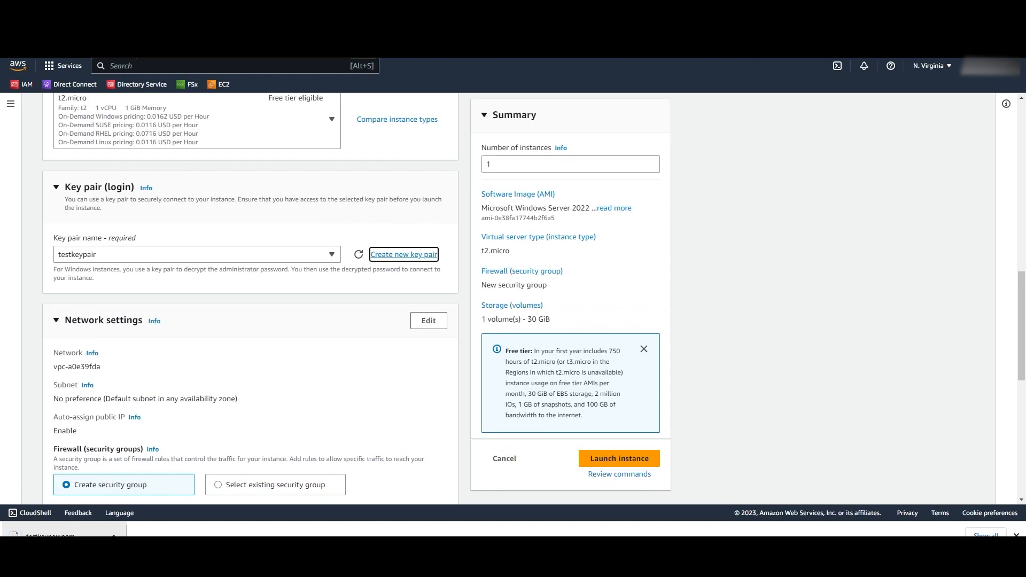
scroll(214, 337, "down", 2)
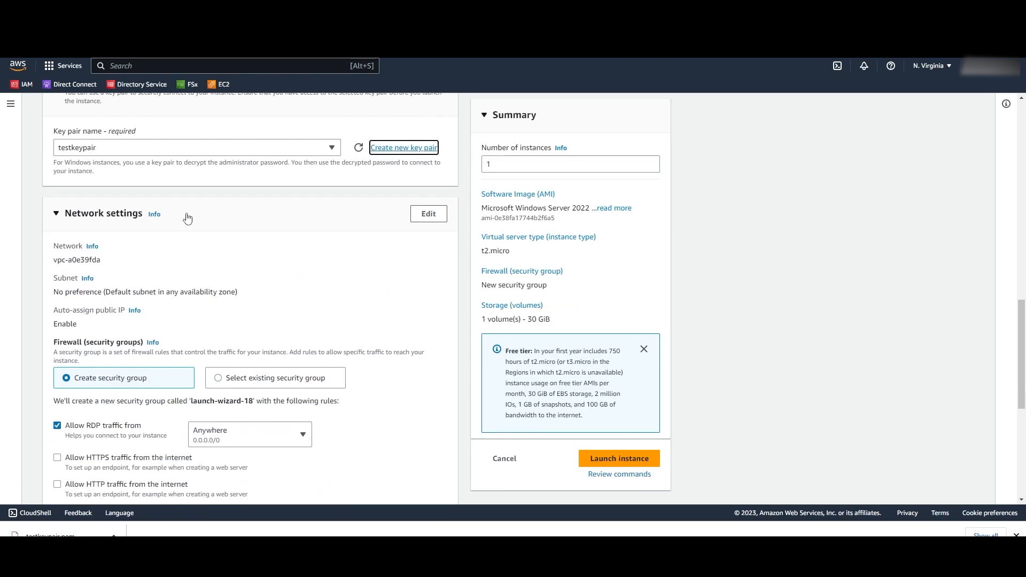
scroll(105, 259, "down", 1)
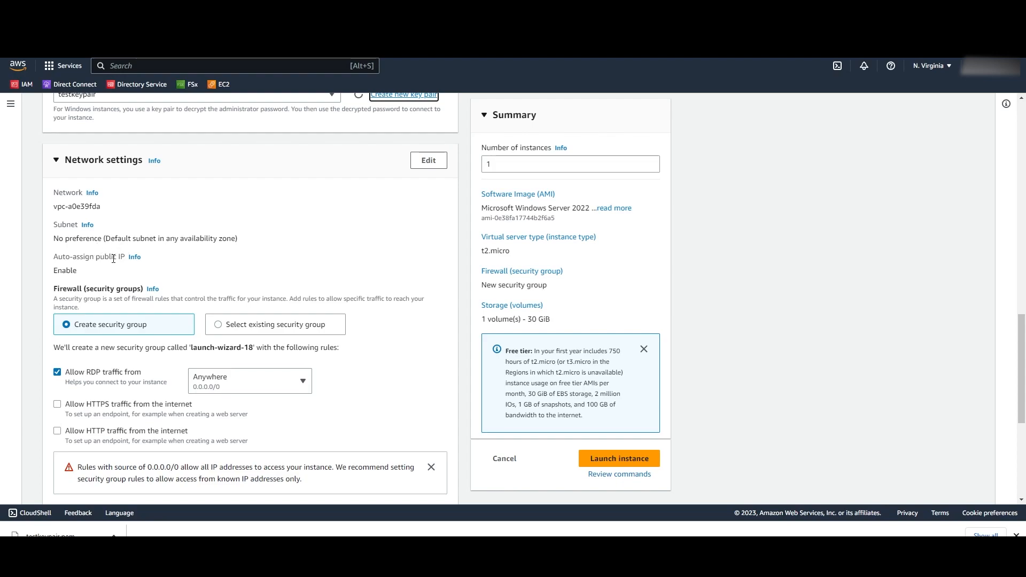
scroll(107, 281, "down", 1)
scroll(225, 273, "down", 1)
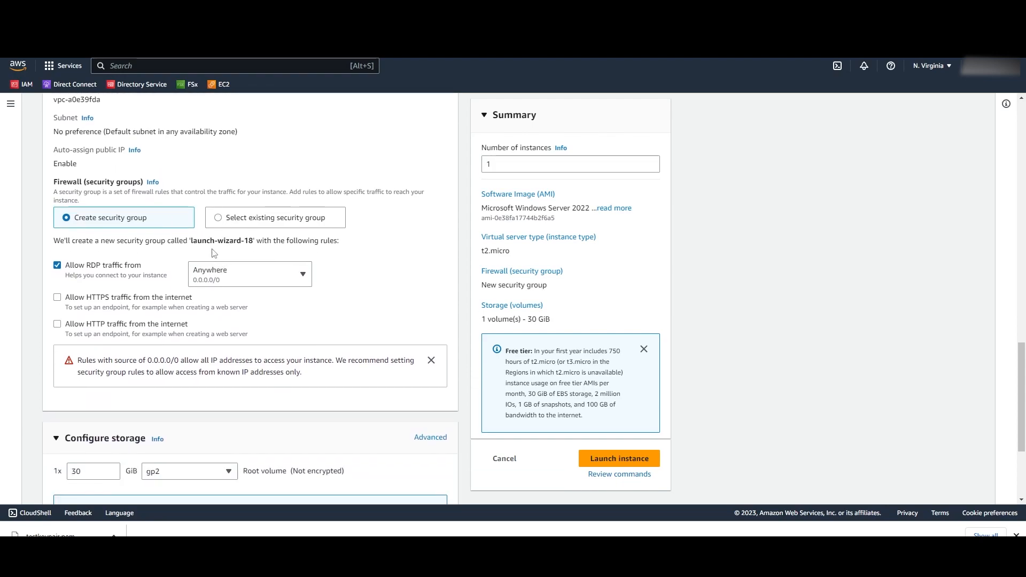
scroll(229, 215, "down", 1)
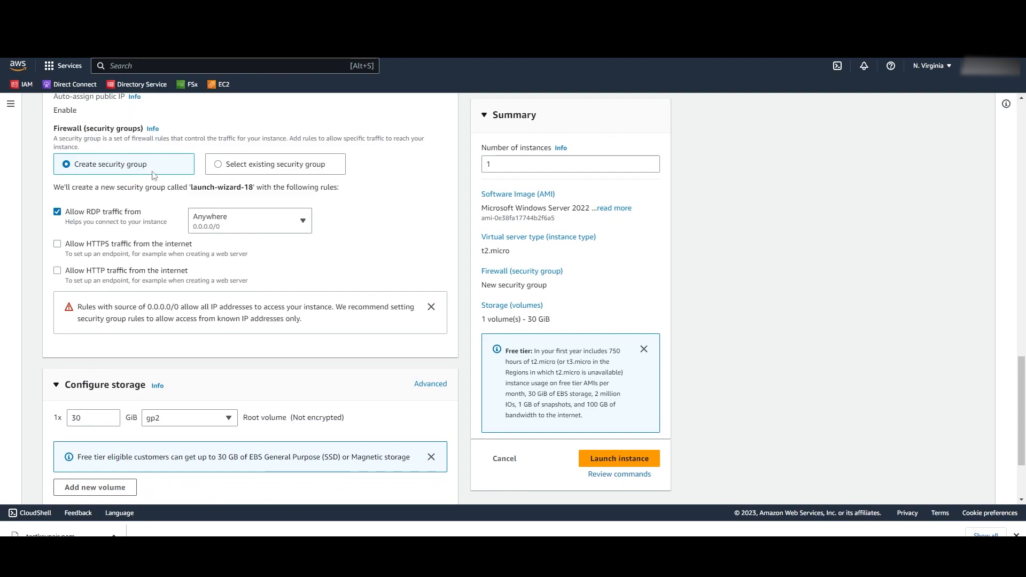
scroll(217, 222, "down", 1)
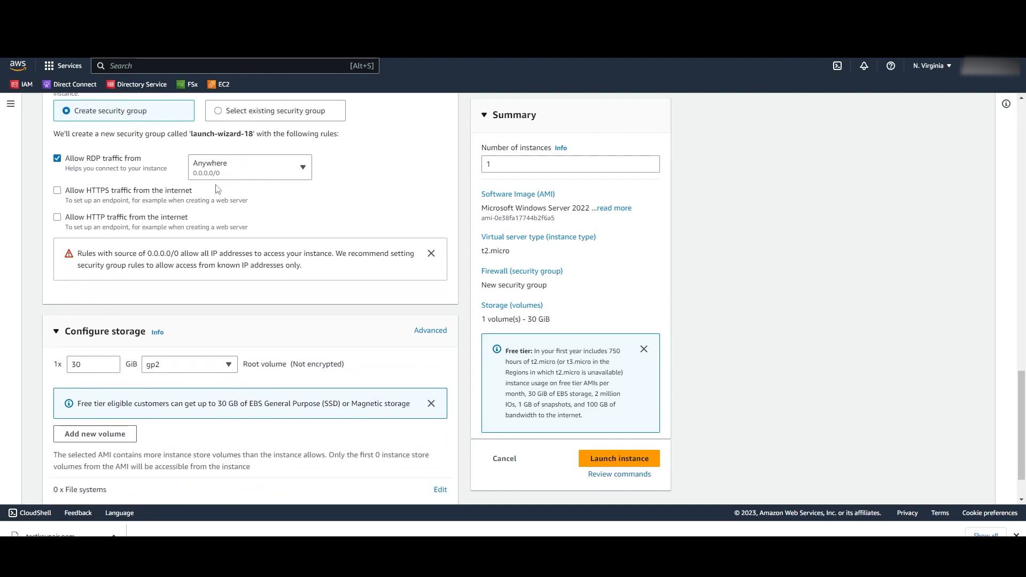
scroll(149, 266, "down", 1)
- Launch the instance and select the pending Test instance in the Instances list to view its details
left_click(600, 459)
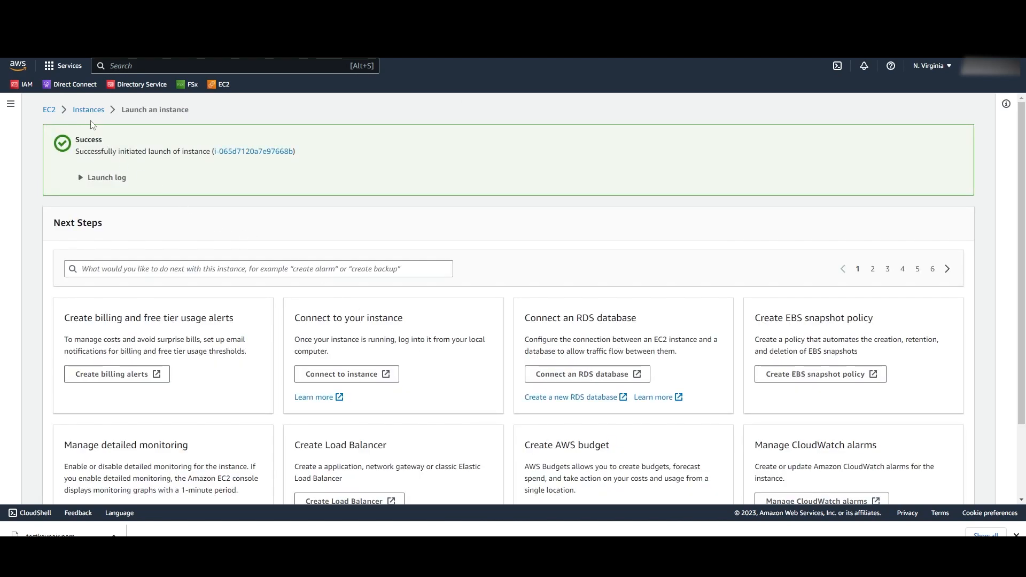
left_click(89, 110)
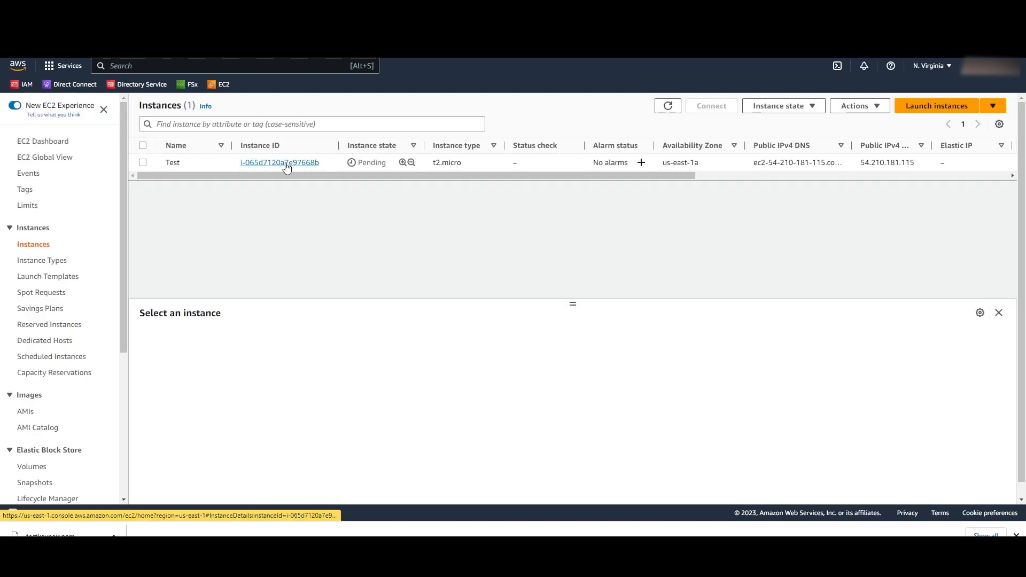
left_click_drag(327, 164, 239, 164)
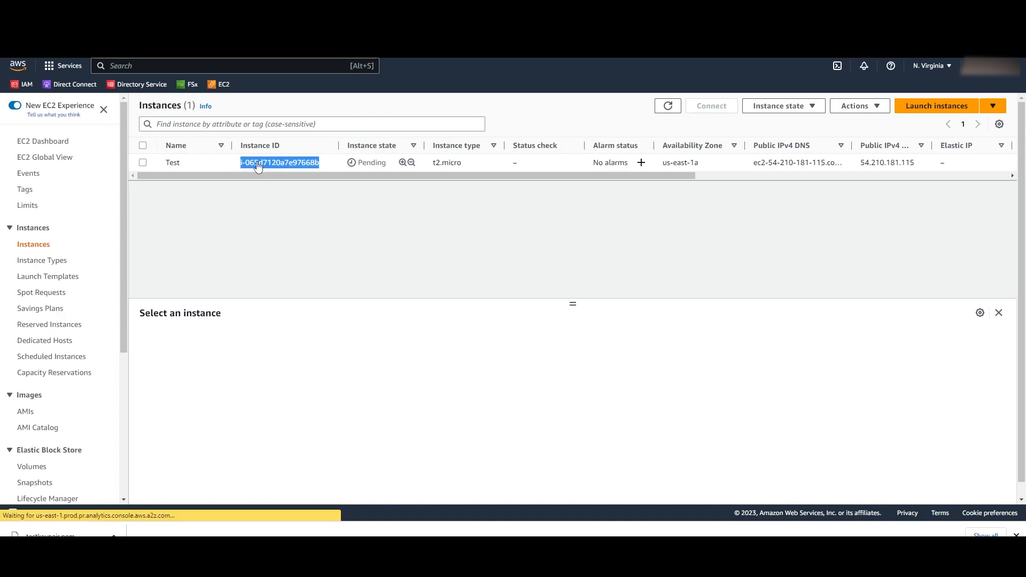
double_click(378, 162)
left_click_drag(473, 167, 422, 172)
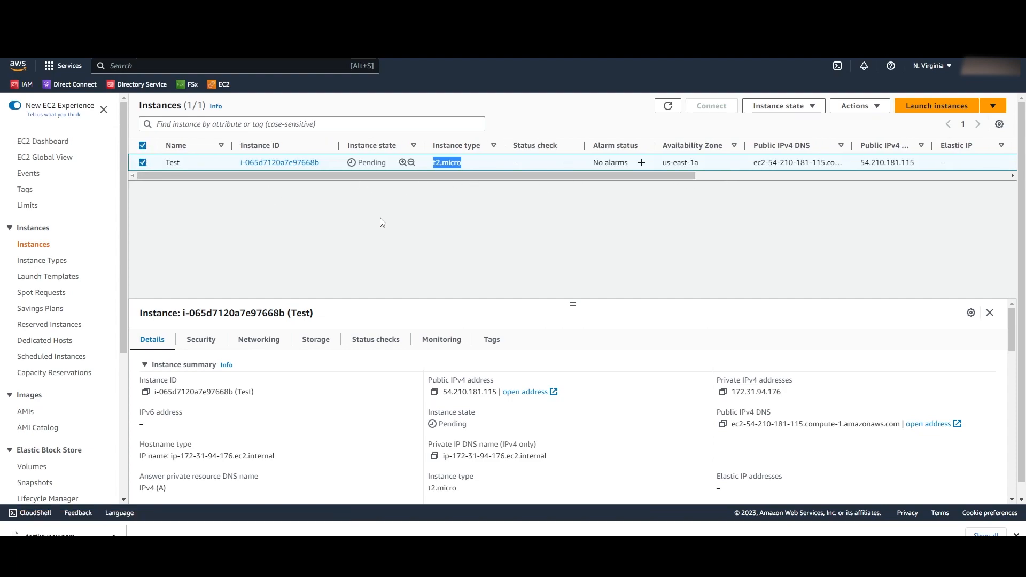
scroll(40, 321, "down", 2)
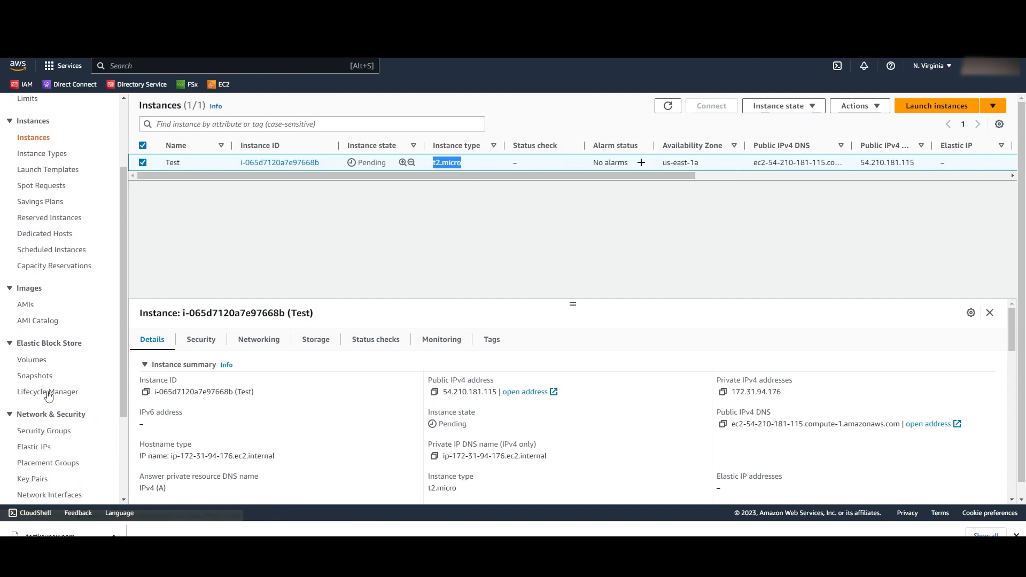
- Allocate Elastic IP 44.194.229.119 from Amazon's pool in us-east-1
left_click(40, 452)
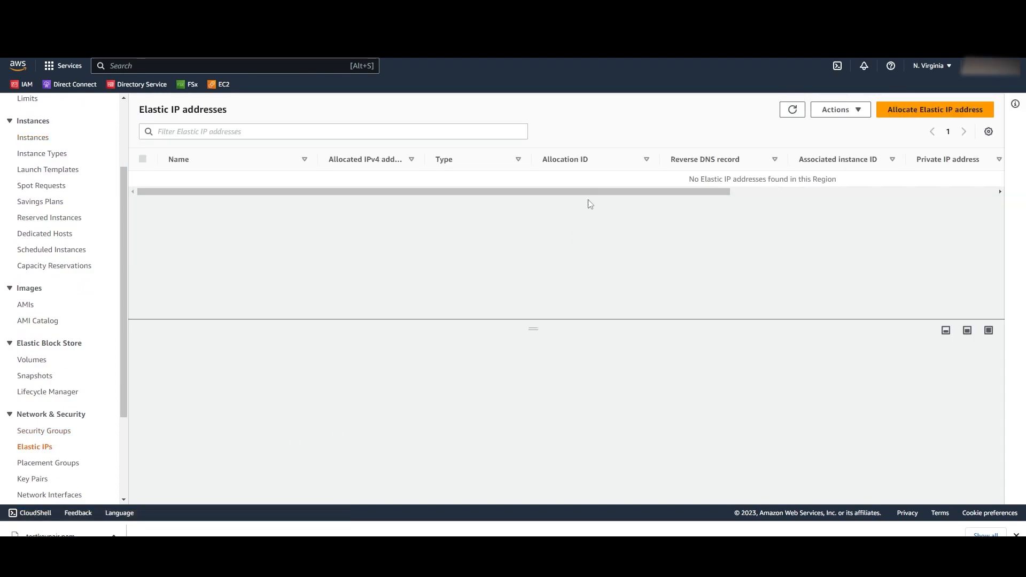
left_click(932, 114)
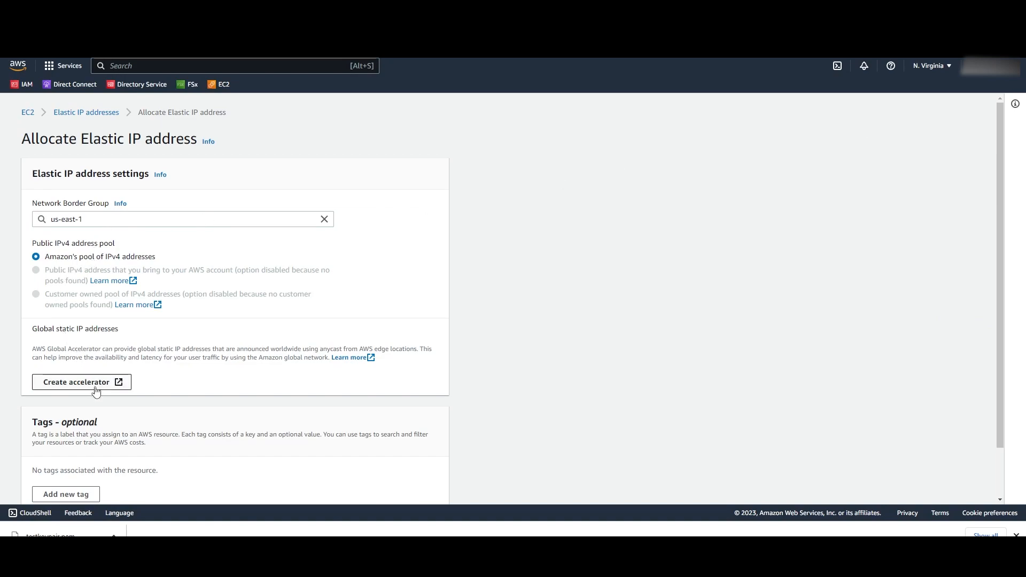
scroll(98, 396, "down", 2)
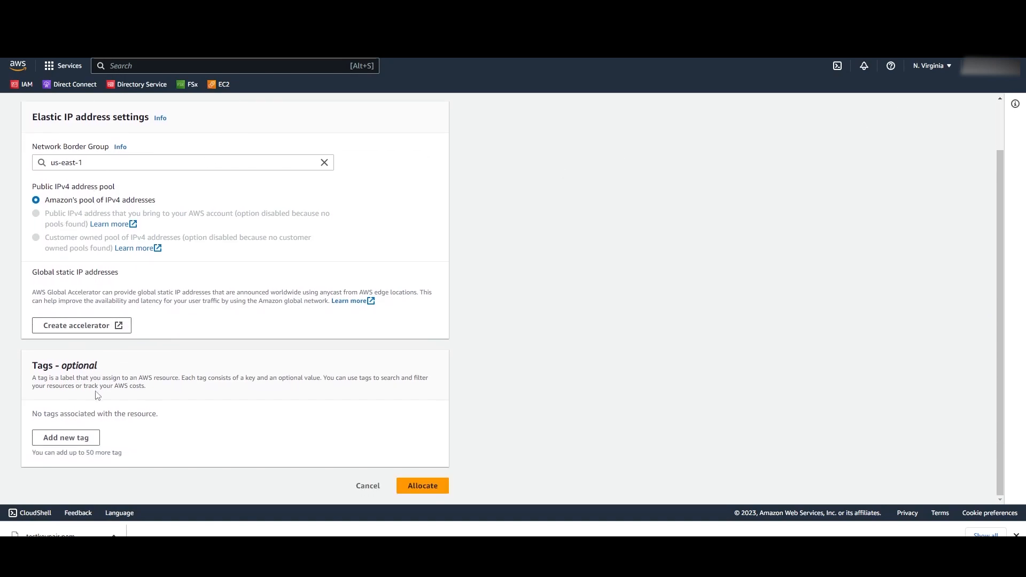
left_click(427, 489)
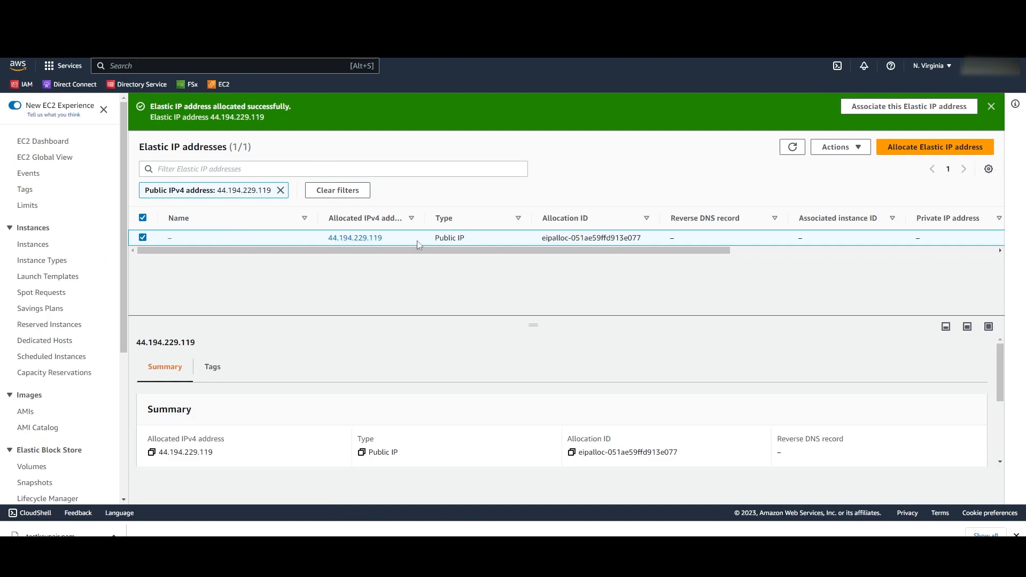
- Refresh the Instances list and verify Test is Running, 2/2 checks passed, with Elastic IP 44.194.229.119
left_click(37, 250)
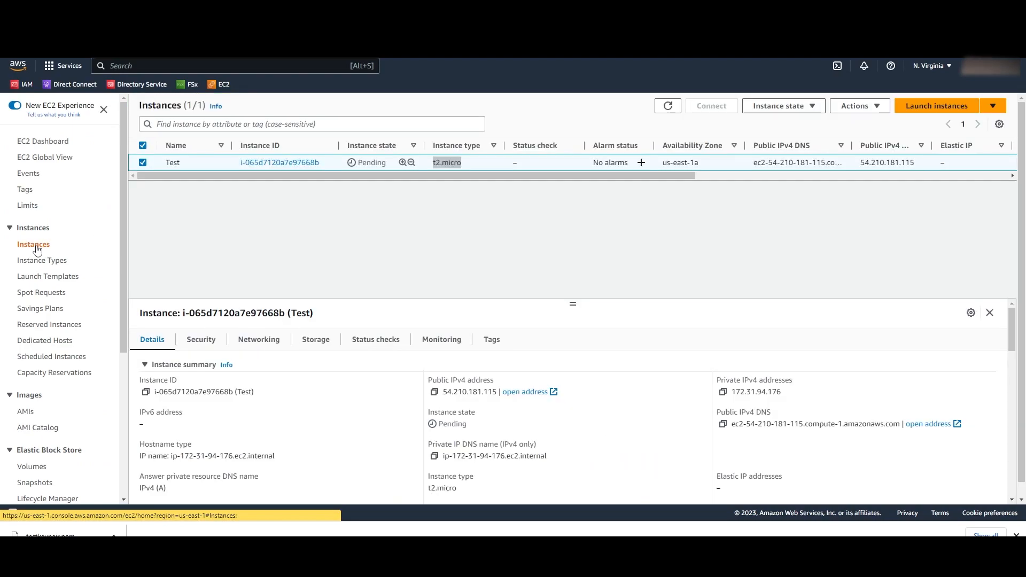
left_click(668, 106)
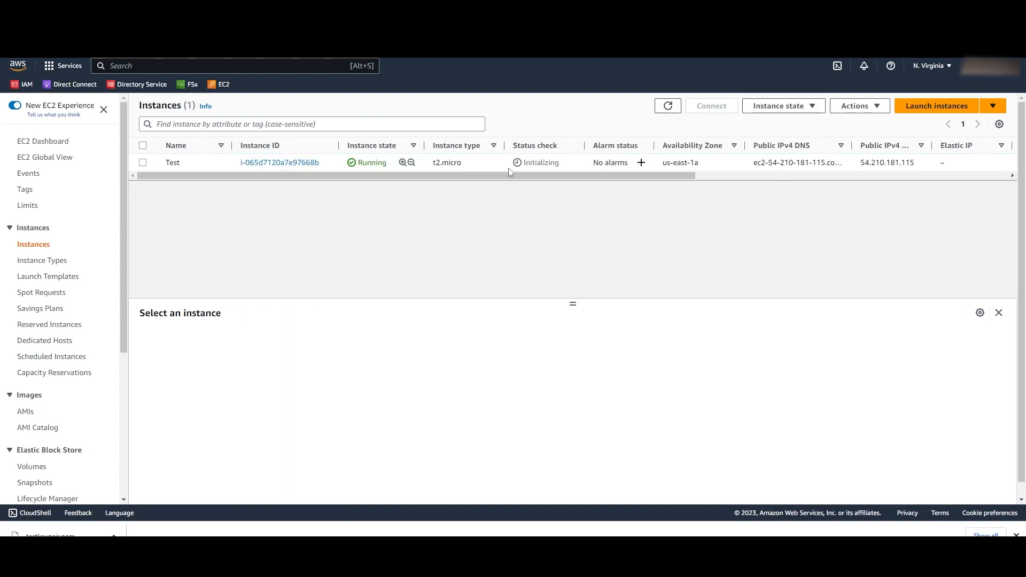
left_click(405, 170)
left_click_drag(368, 162, 387, 162)
left_click_drag(523, 163, 556, 175)
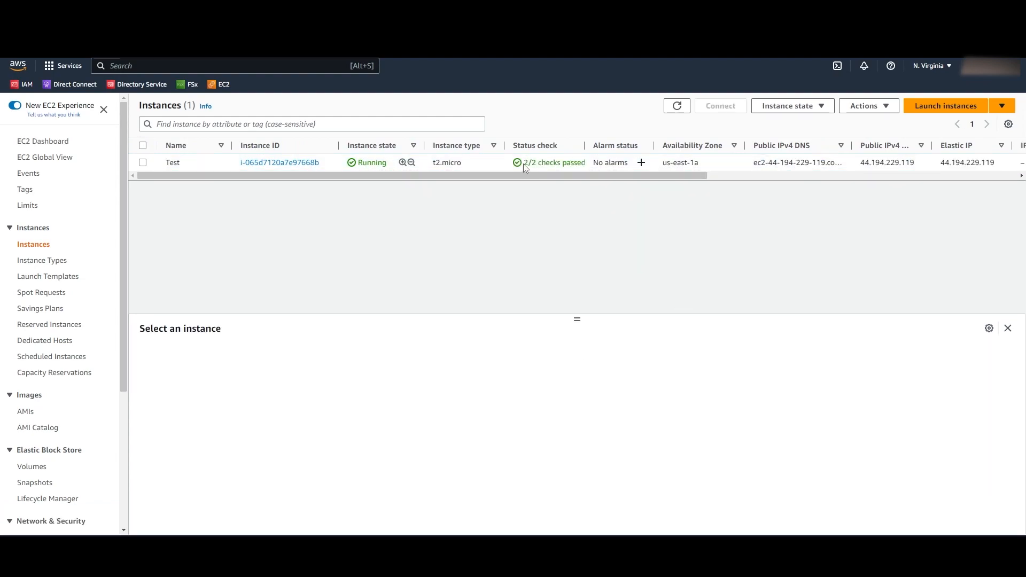
left_click_drag(513, 165, 596, 165)
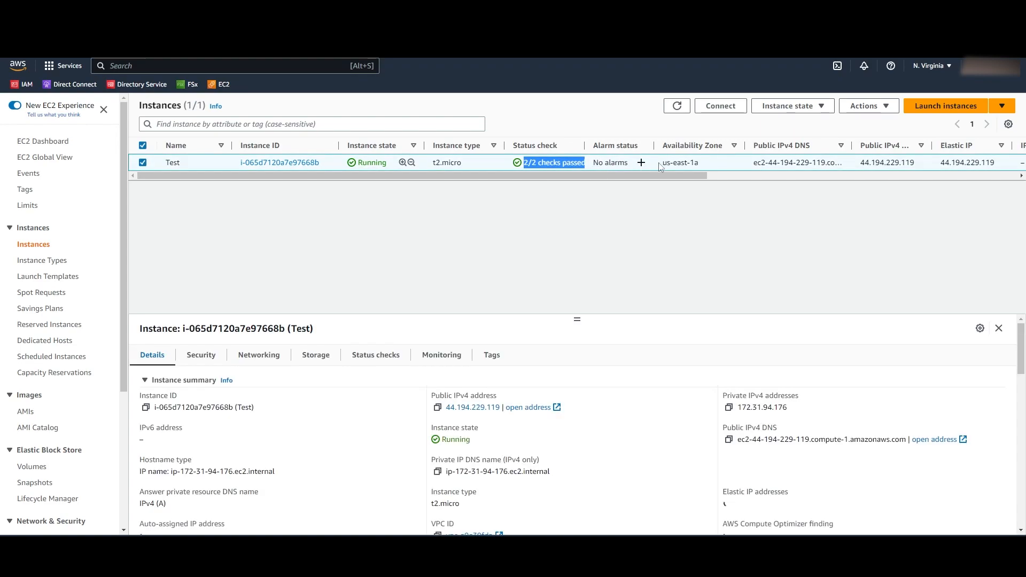
left_click_drag(766, 164, 837, 164)
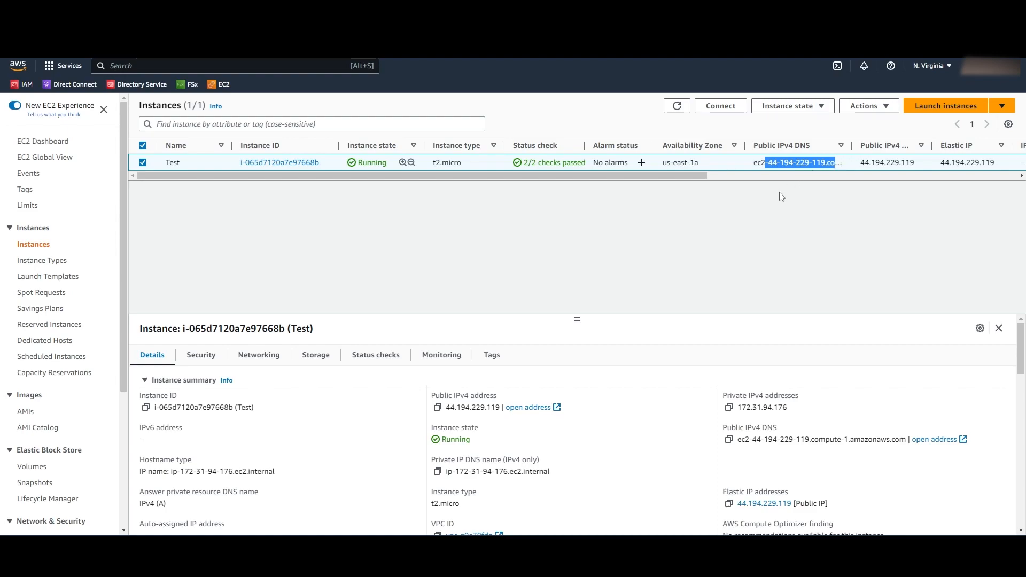
left_click(770, 209)
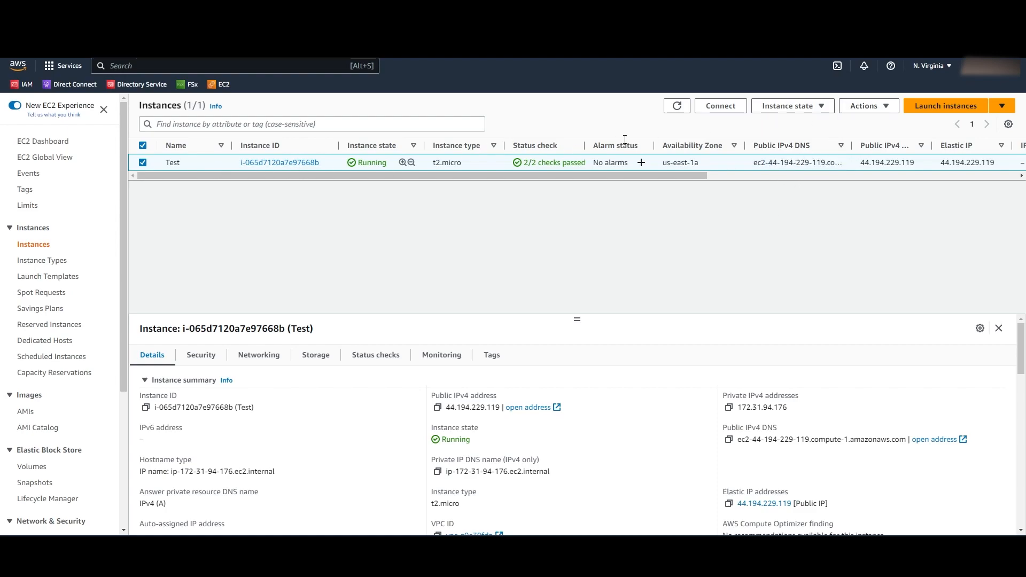
- Download the Test instance's remote desktop file from the RDP client connection options
left_click(721, 106)
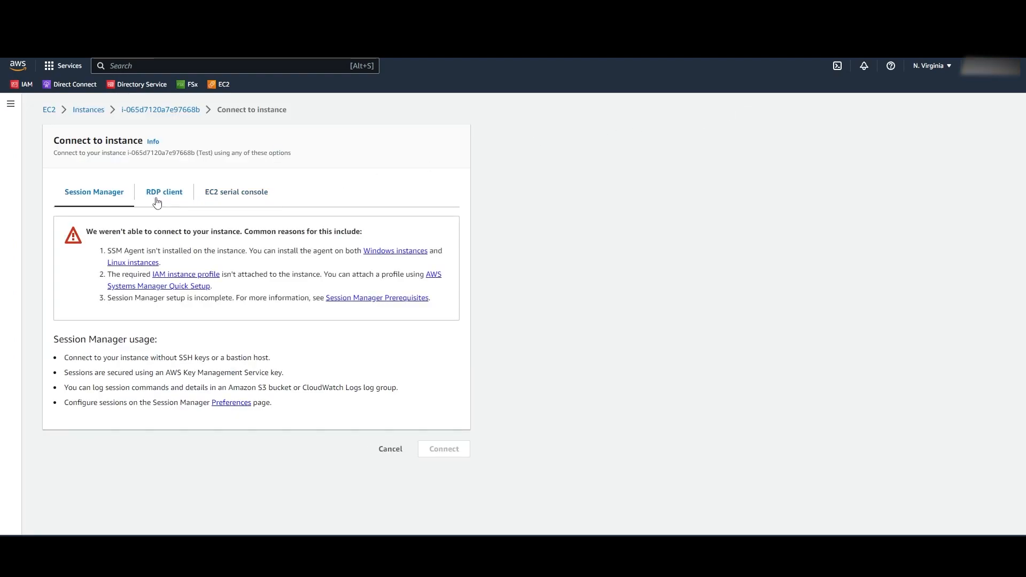
left_click(158, 202)
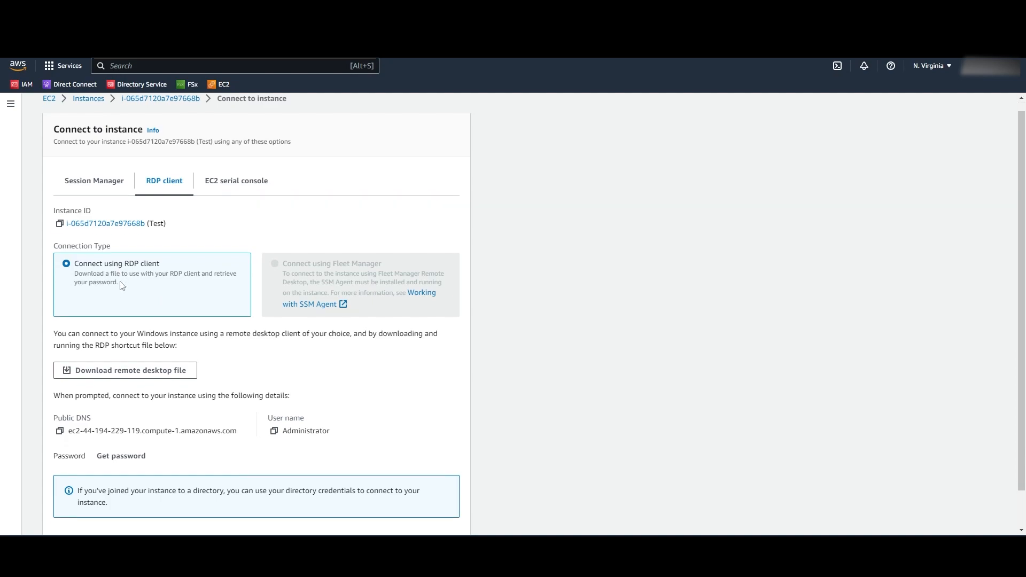
scroll(124, 320, "down", 1)
left_click(131, 334)
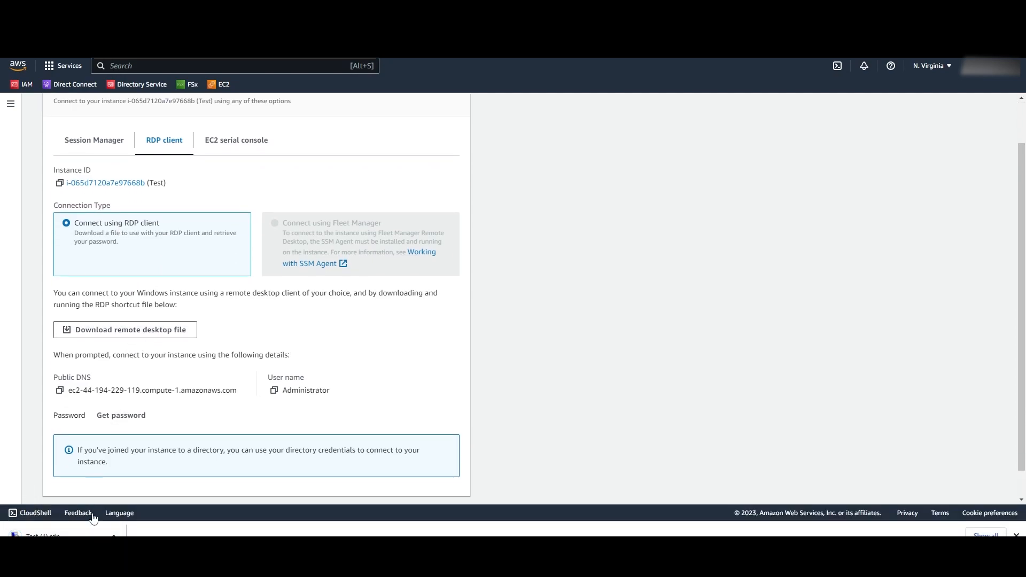
- Open 'Test (1).rdp' and connect past the unknown publisher warning to the credentials prompt
left_click(80, 536)
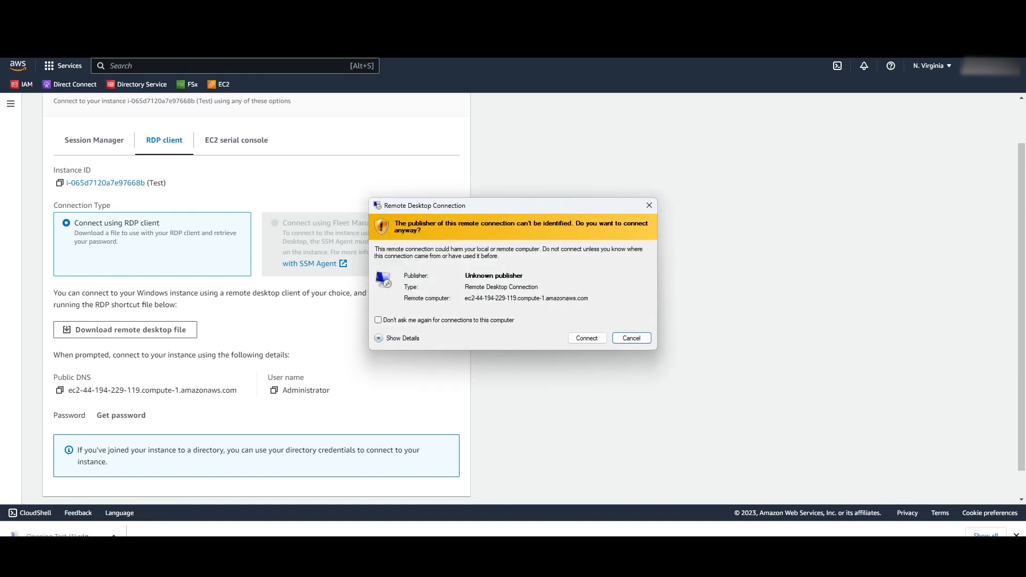
left_click(587, 339)
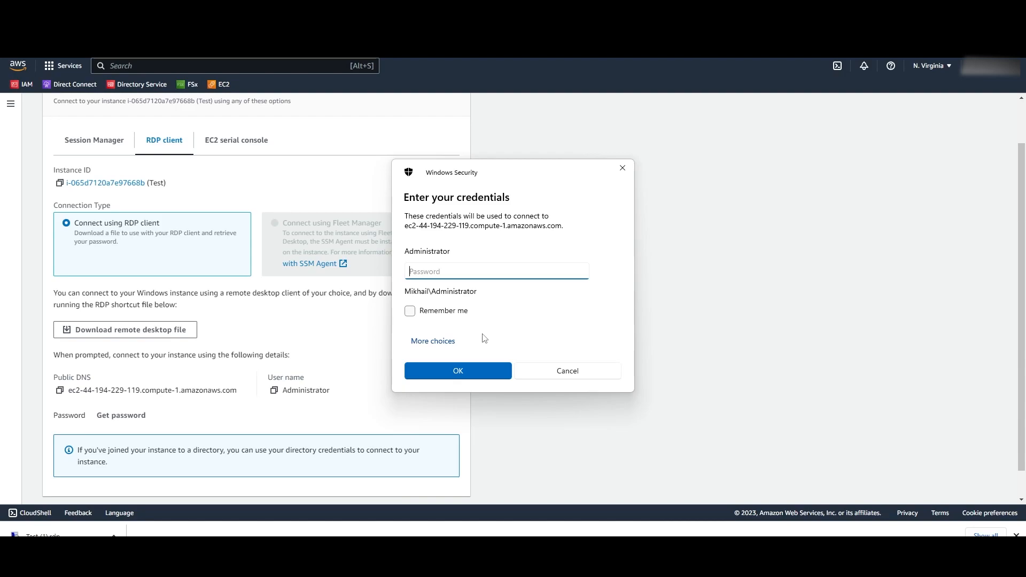
left_click_drag(508, 172, 641, 161)
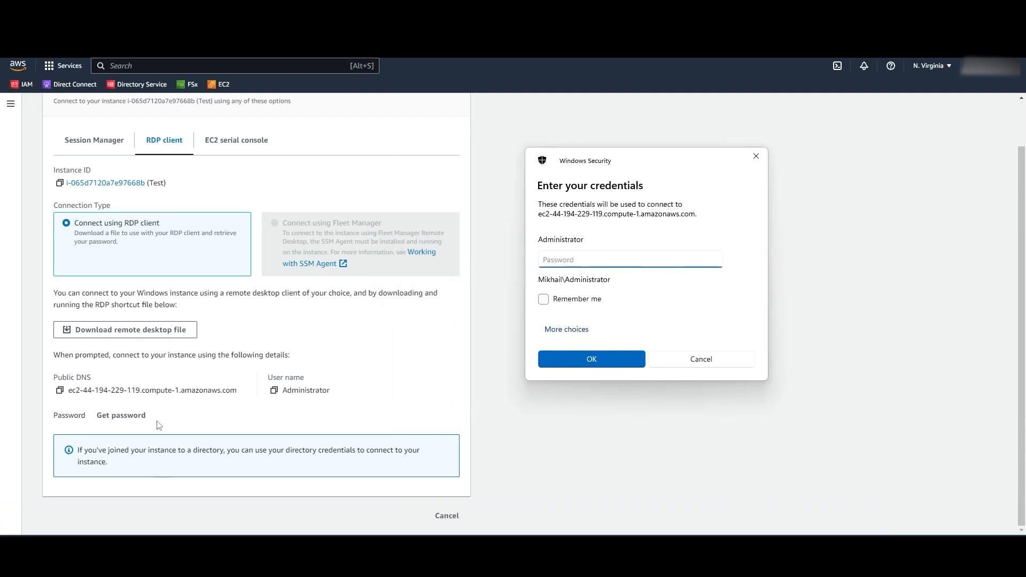
- Decrypt the Administrator password by uploading testkeypair.pem from the Downloads folder
left_click(117, 418)
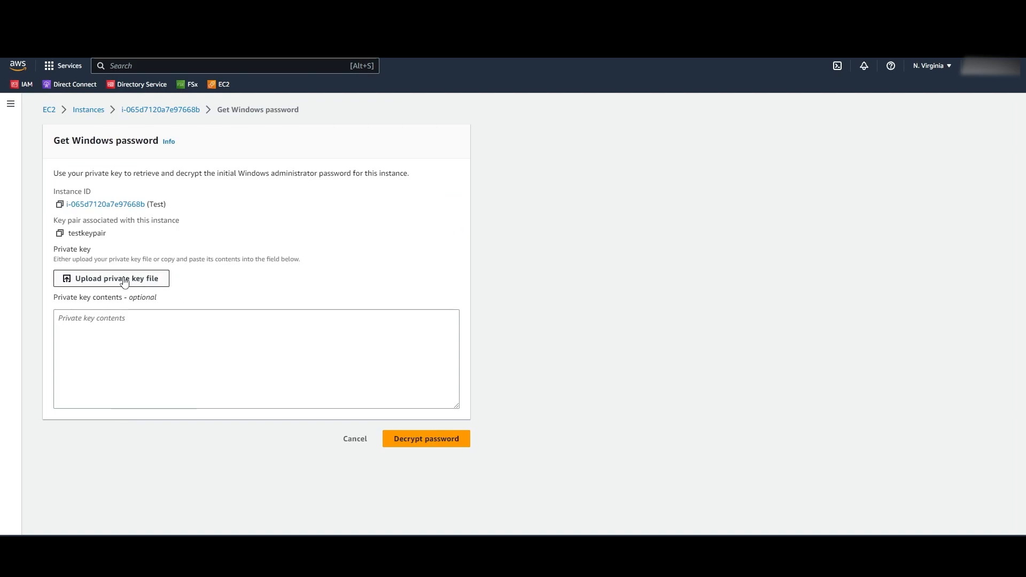
left_click(124, 281)
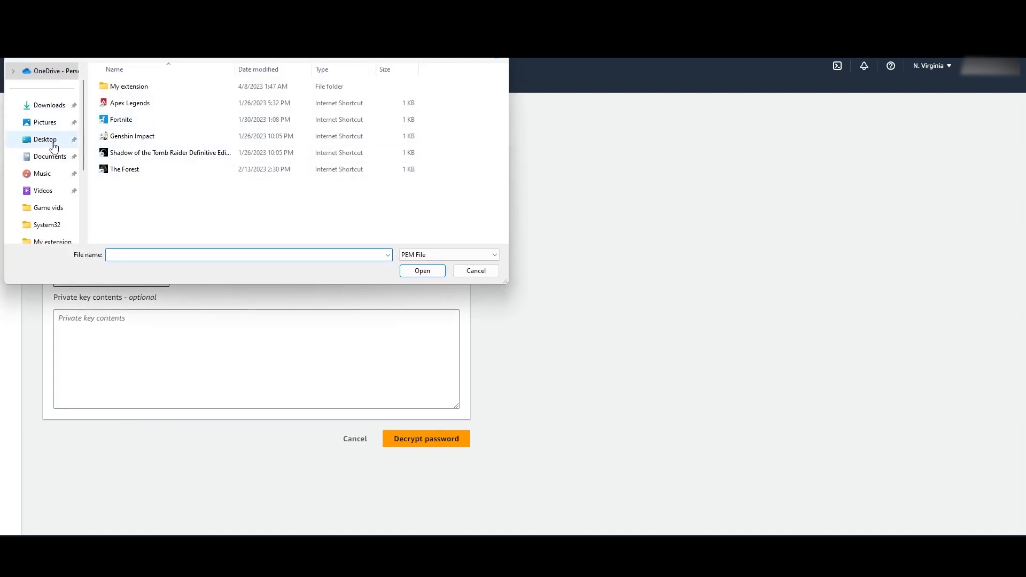
left_click(49, 106)
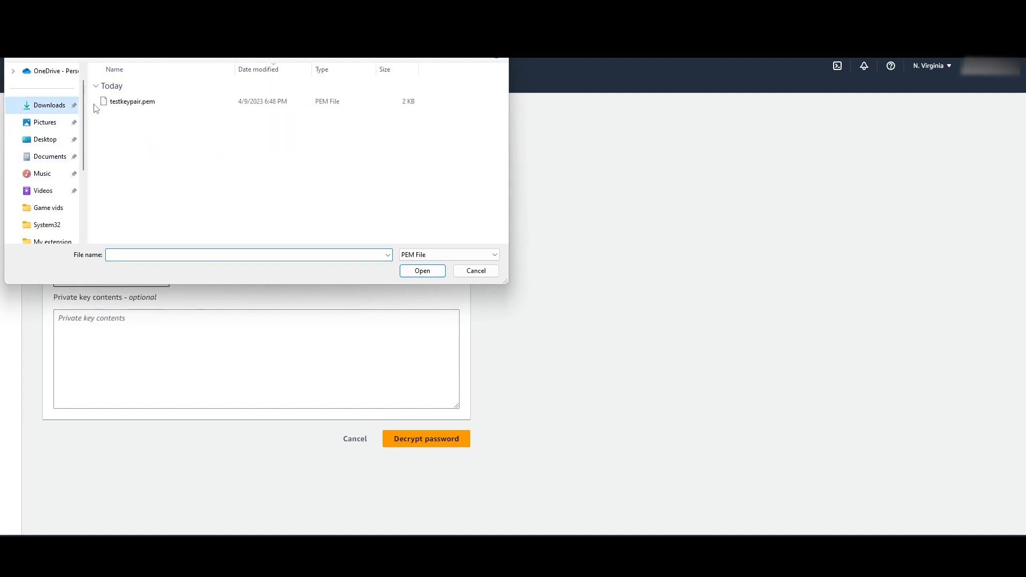
left_click(129, 105)
left_click(425, 272)
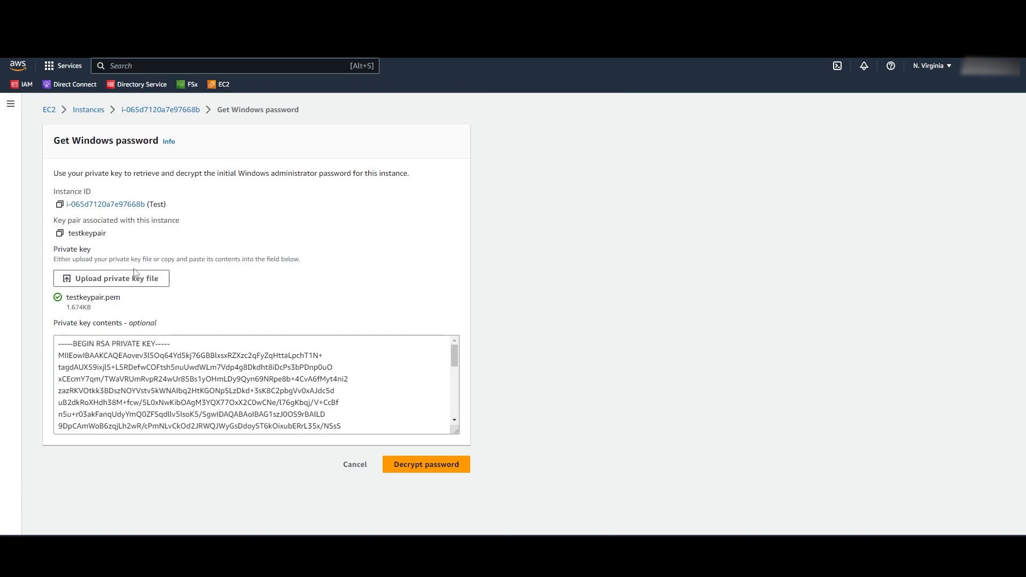
left_click(402, 465)
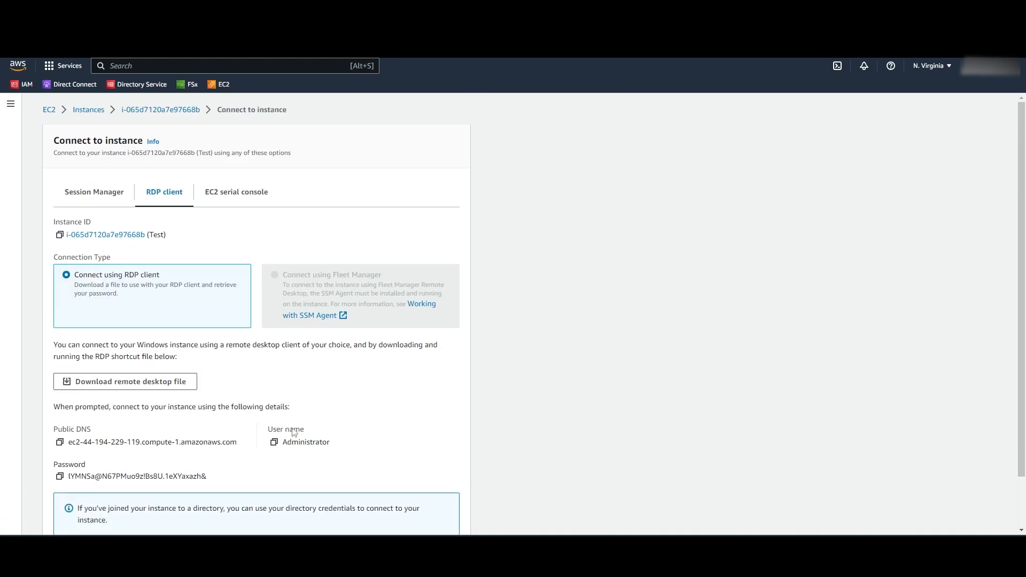
- Paste the decrypted password into the Windows Security prompt and accept the certificate to reach the desktop
scroll(214, 428, "down", 1)
left_click(60, 418)
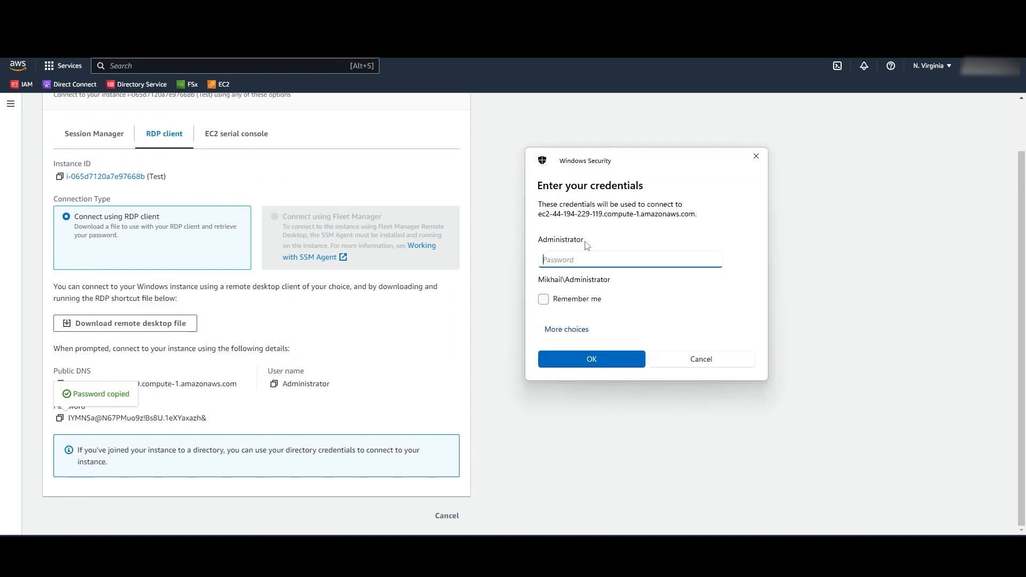
key("ctrl+v")
left_click(602, 366)
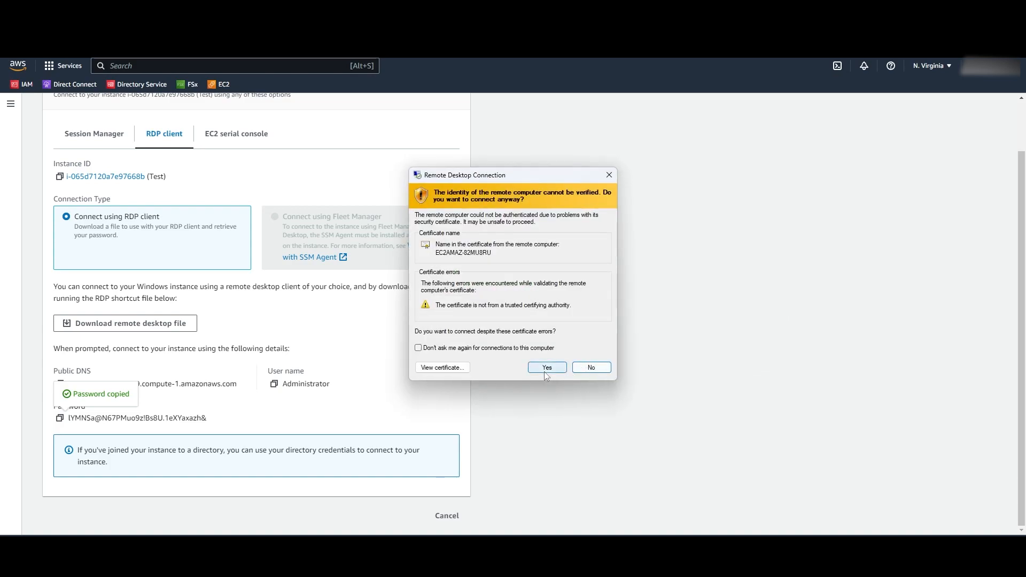
left_click(546, 369)
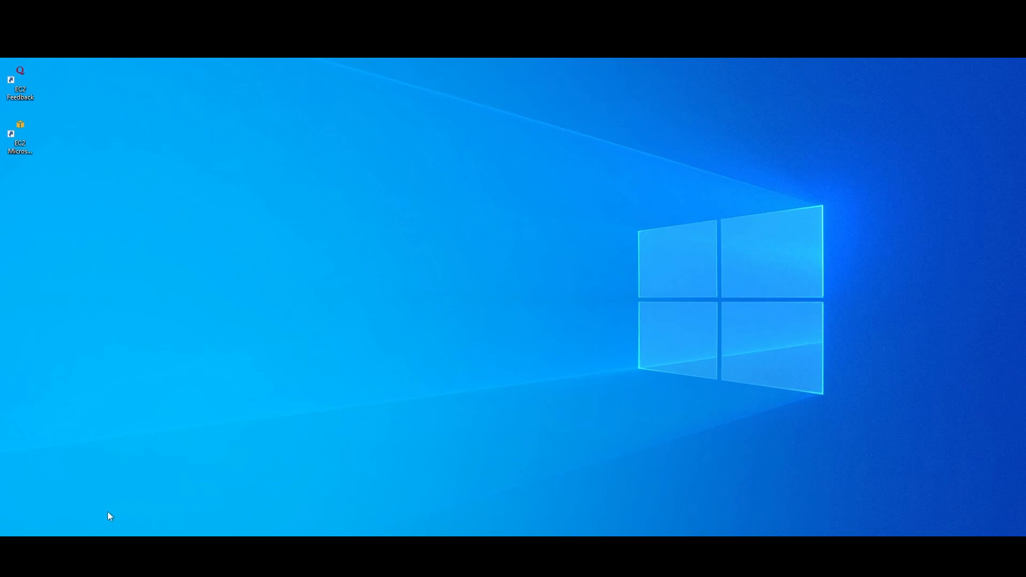
key("super")
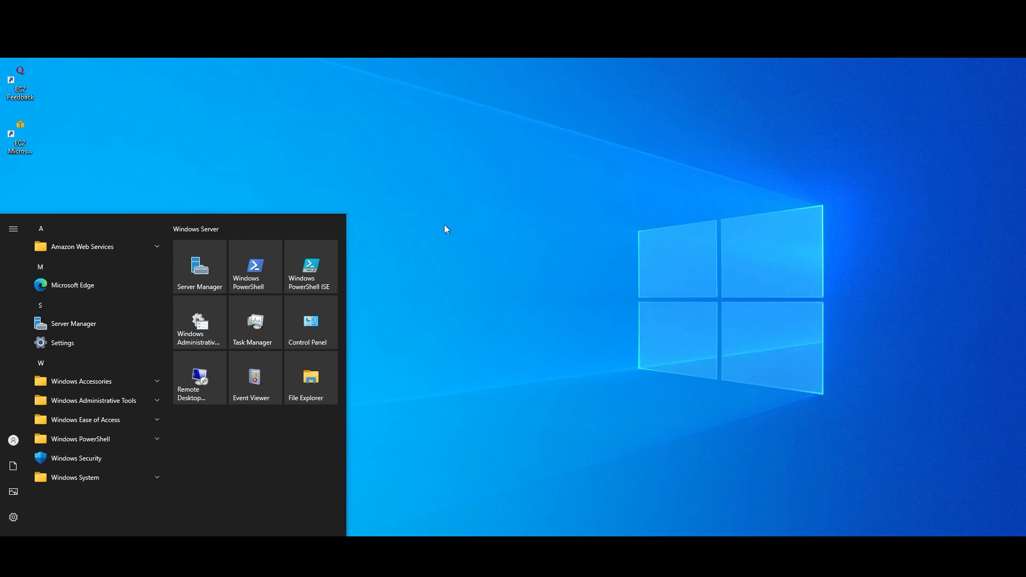
left_click(528, 205)
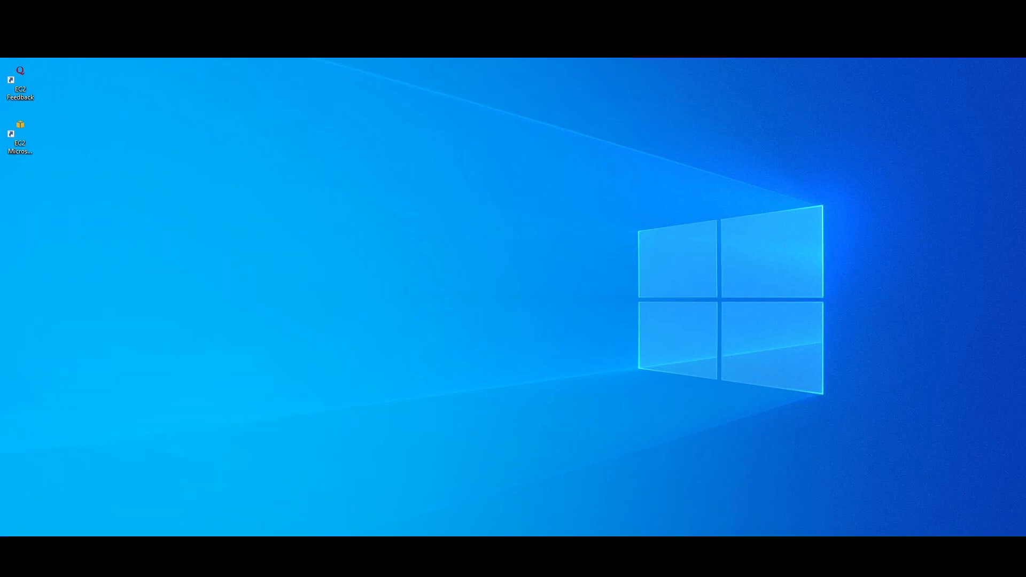